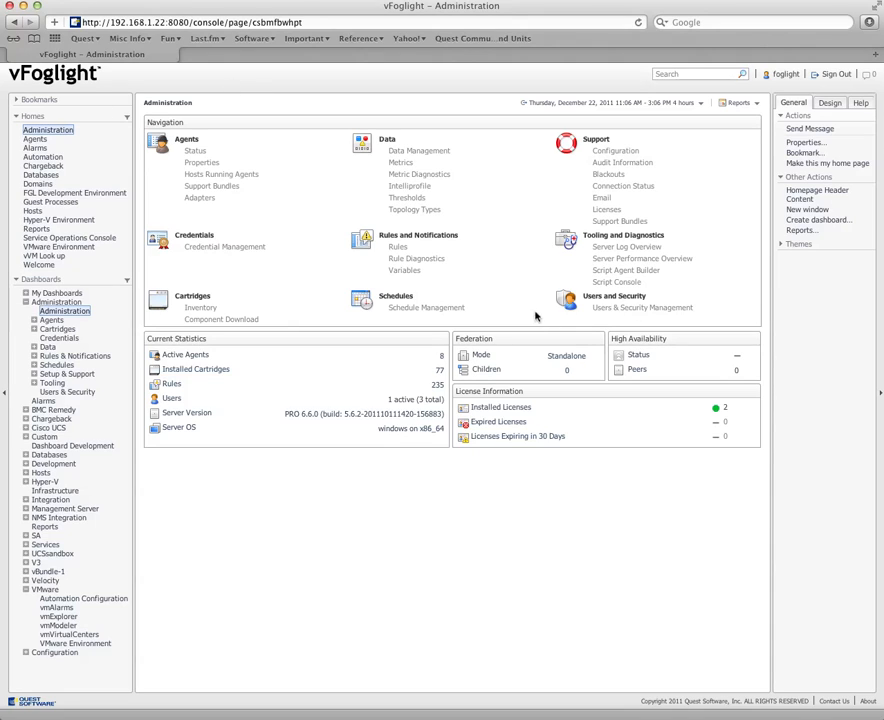
# Open the LDAP settings editor in the directory services settings and examine the service account's distinguished name.
pyautogui.click(630, 309)
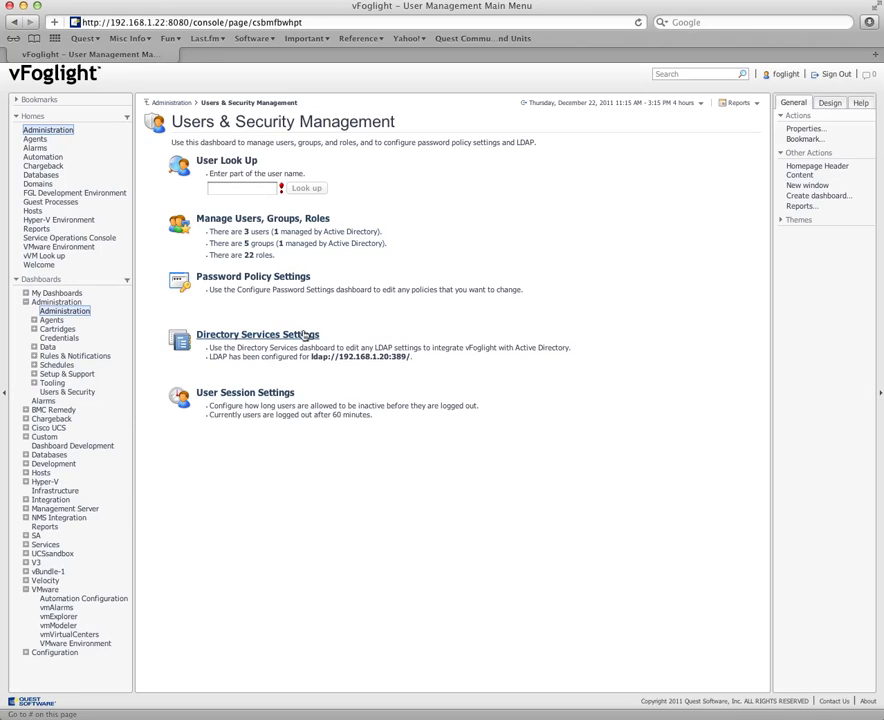
pyautogui.click(245, 339)
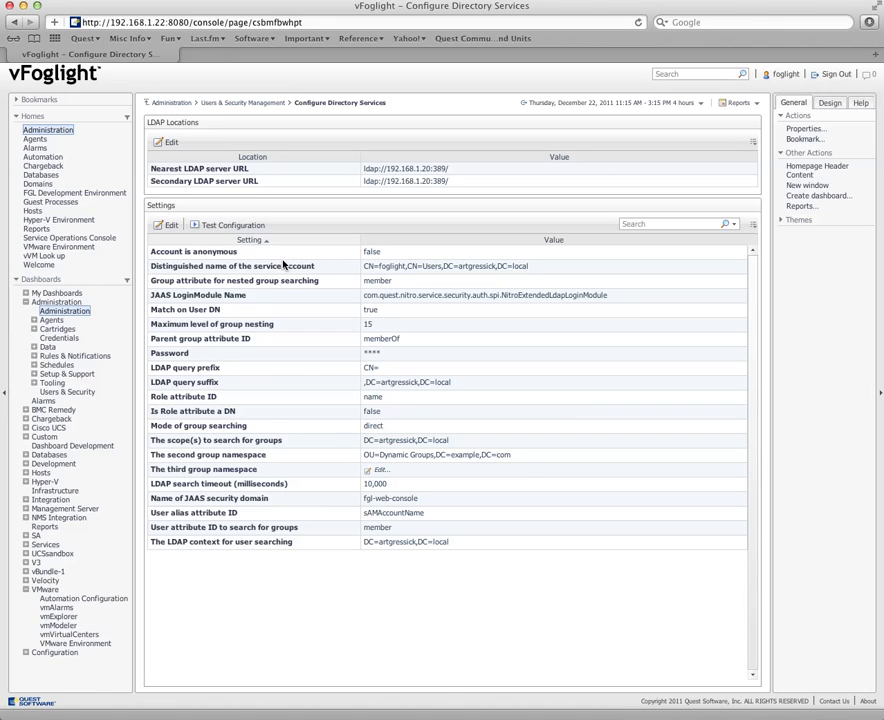
pyautogui.click(168, 226)
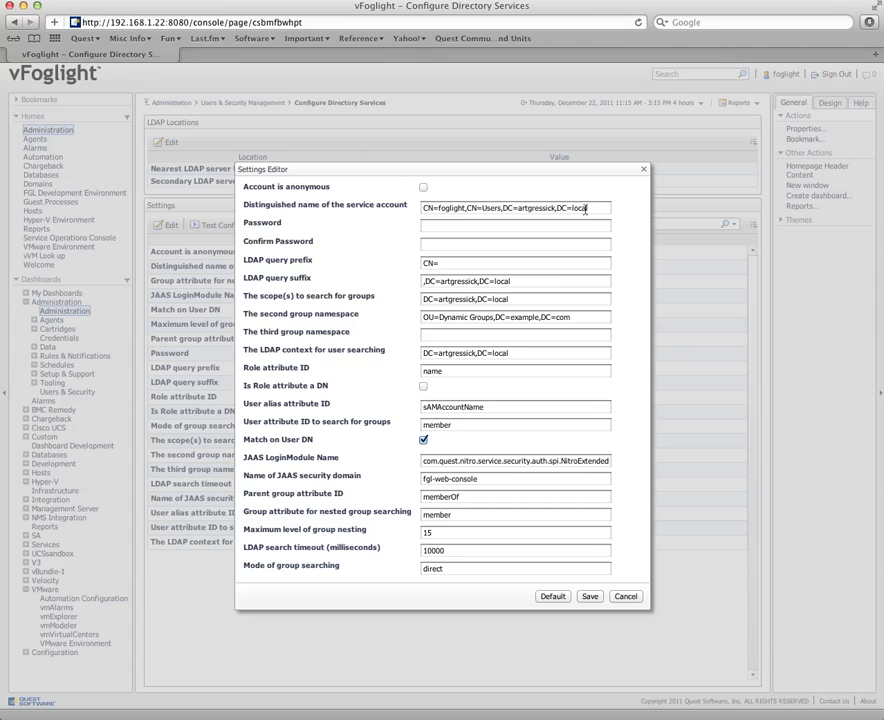
pyautogui.moveTo(598, 207); pyautogui.dragTo(419, 207)
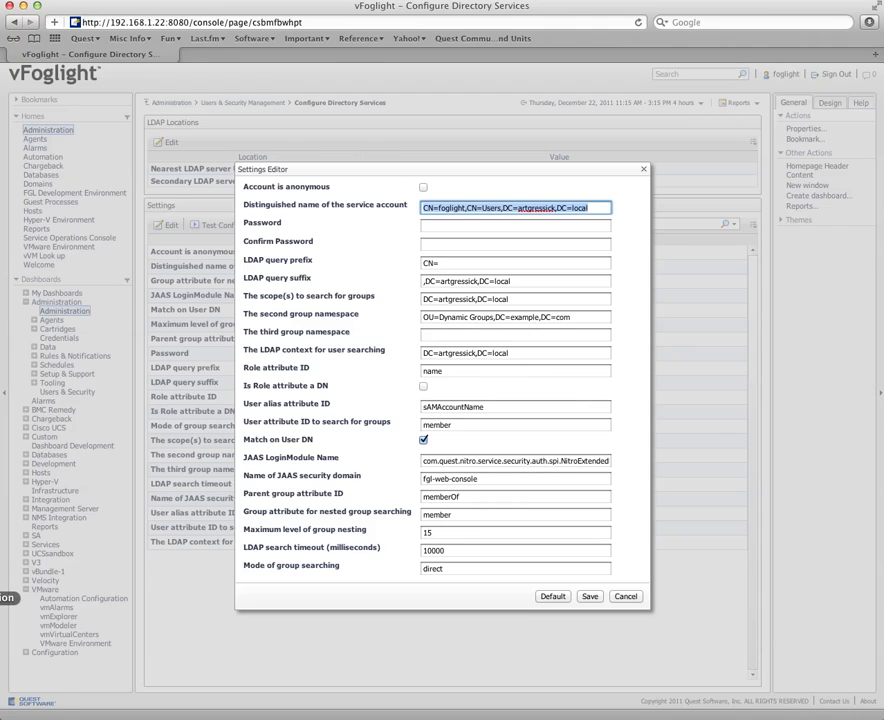
# Switch to the remote desktop of server 192.168.1.20 and launch an empty management console with mmc.
pyautogui.click(0, 598)
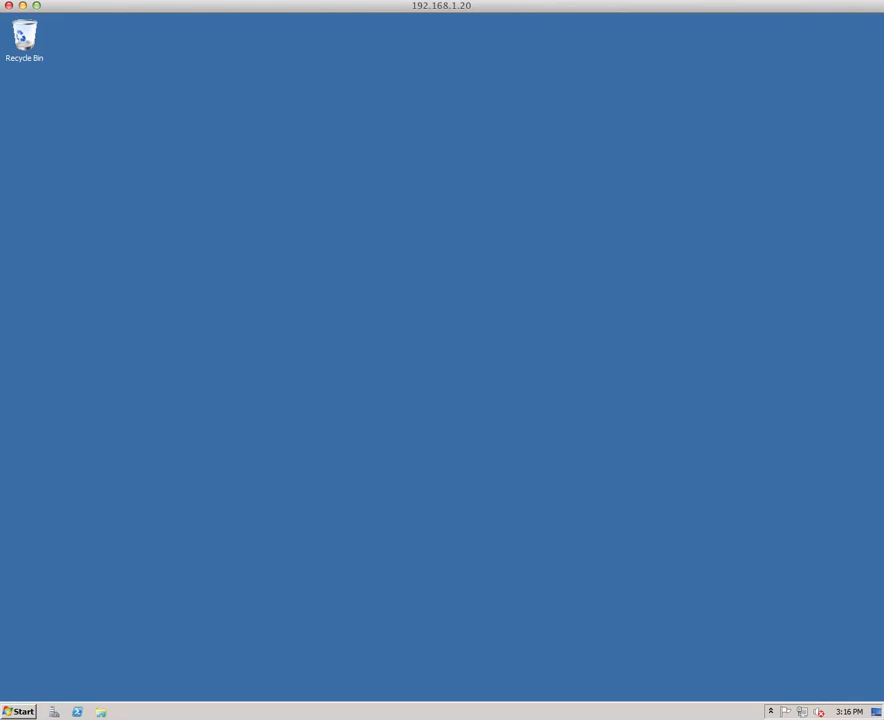
pyautogui.click(19, 712)
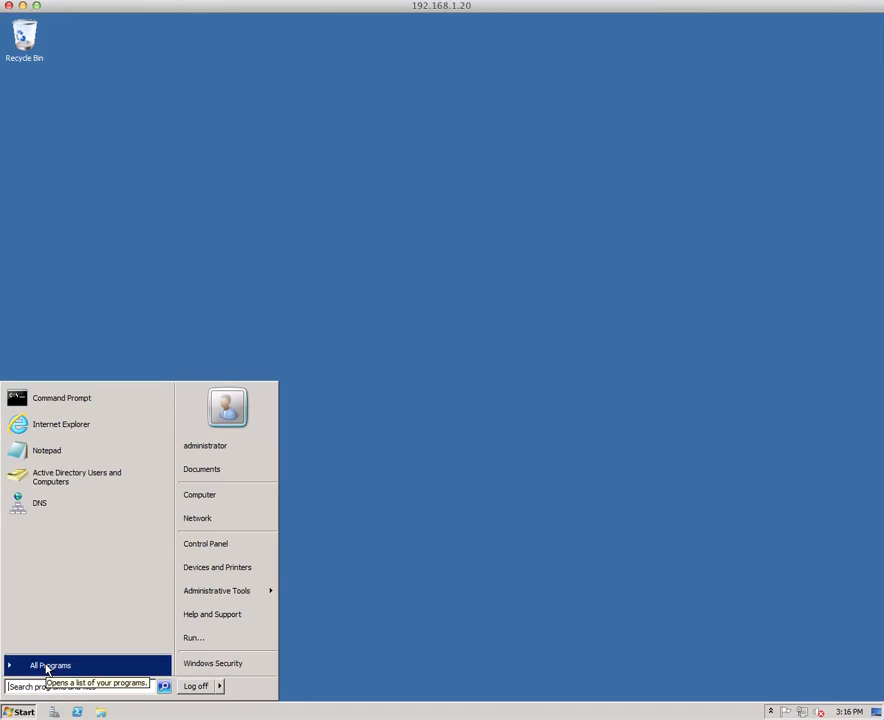
pyautogui.click(46, 665)
pyautogui.click(34, 686)
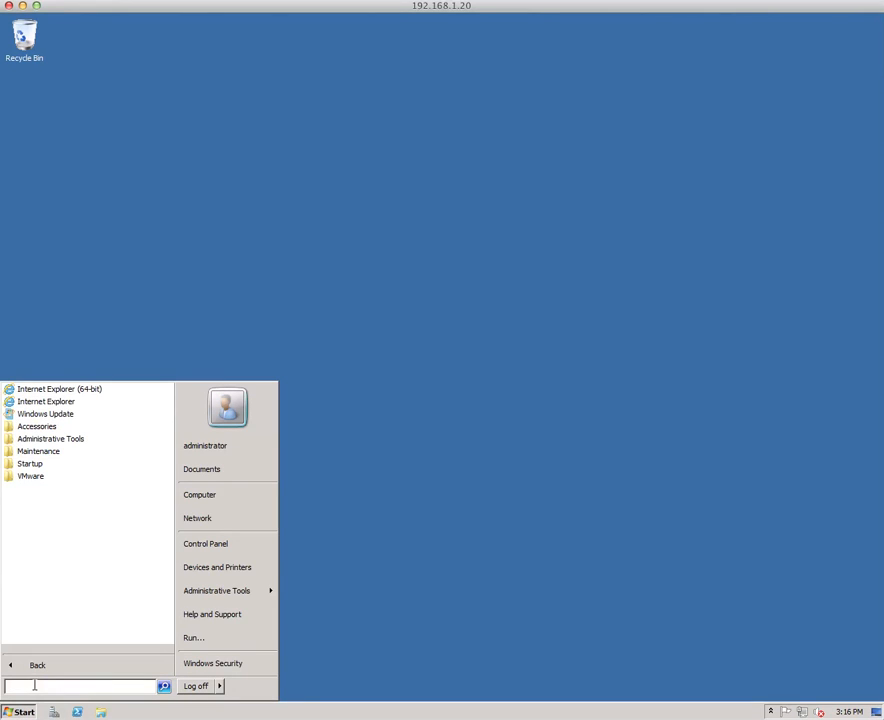
pyautogui.write('mmc')
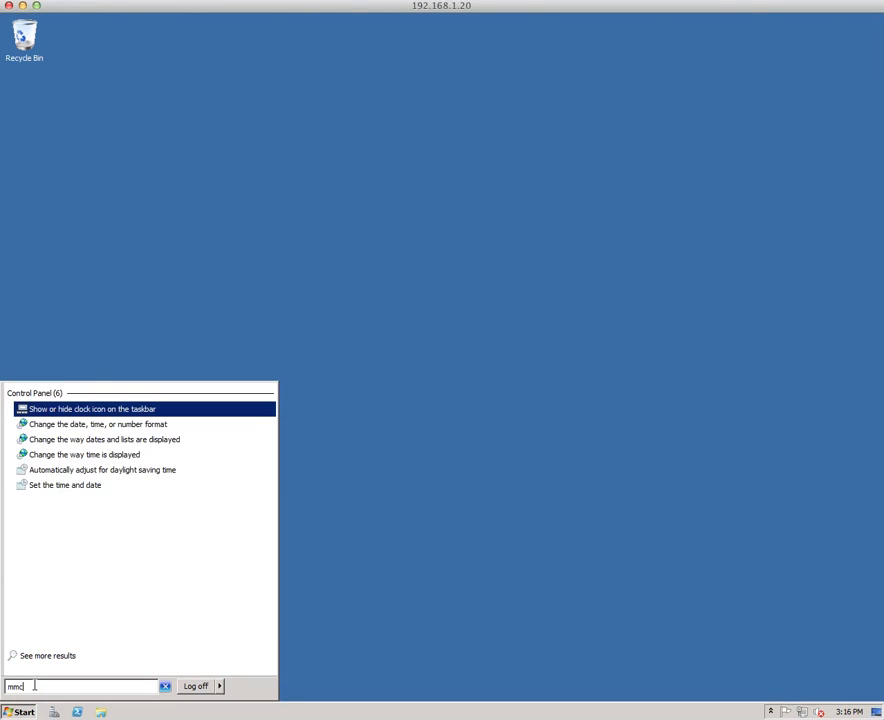
pyautogui.press('Return')
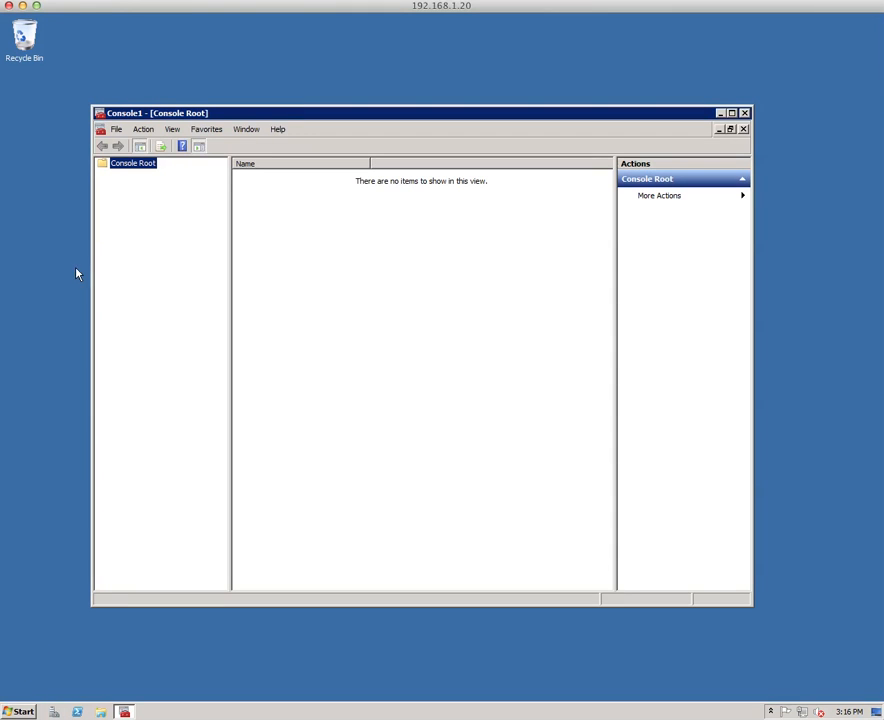
# Add the ADSI Edit snap-in to the console.
pyautogui.click(116, 129)
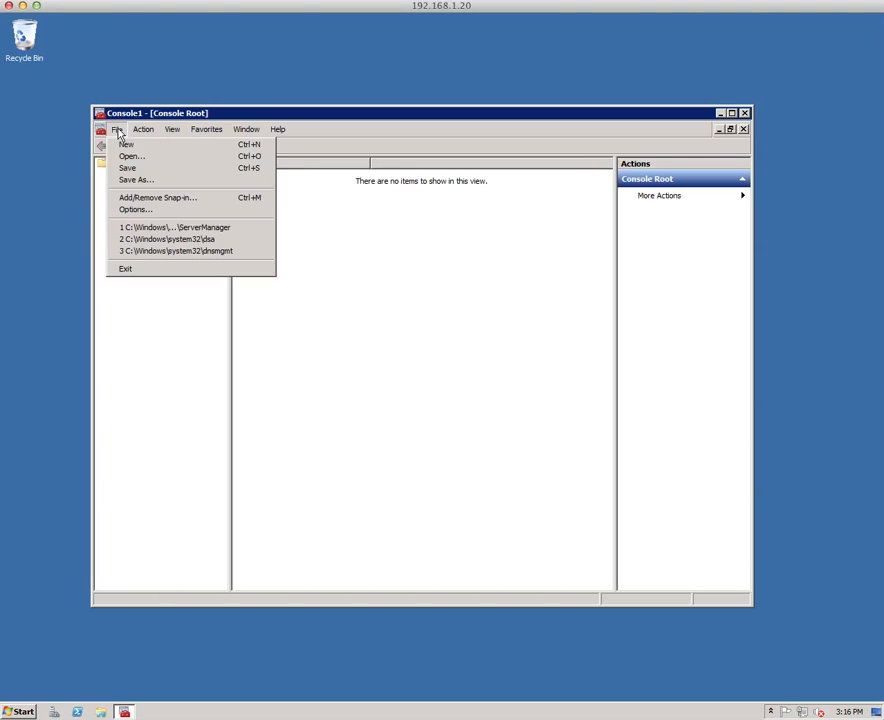
pyautogui.click(150, 197)
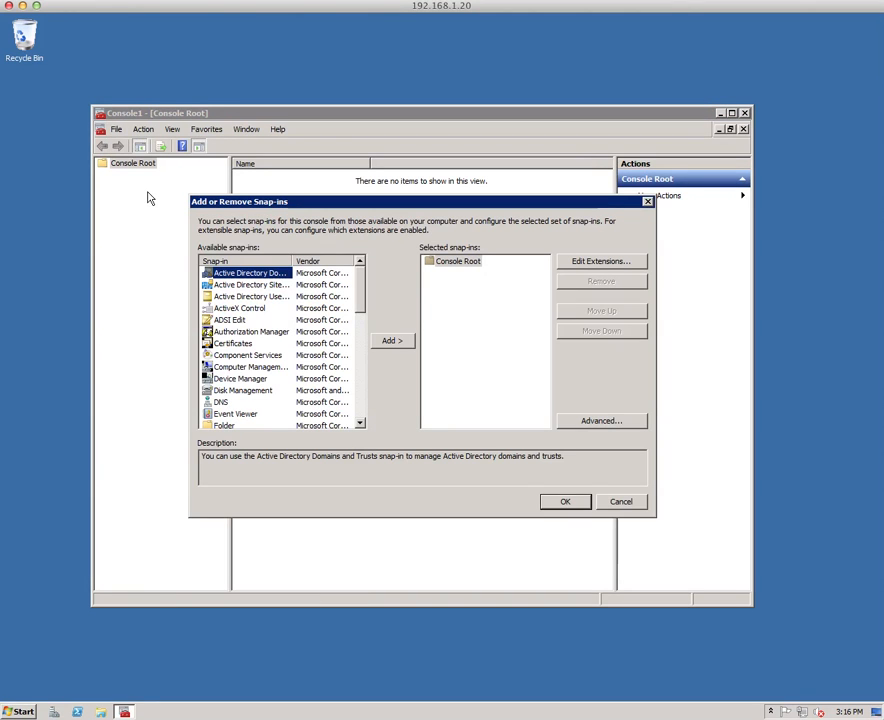
pyautogui.doubleClick(230, 320)
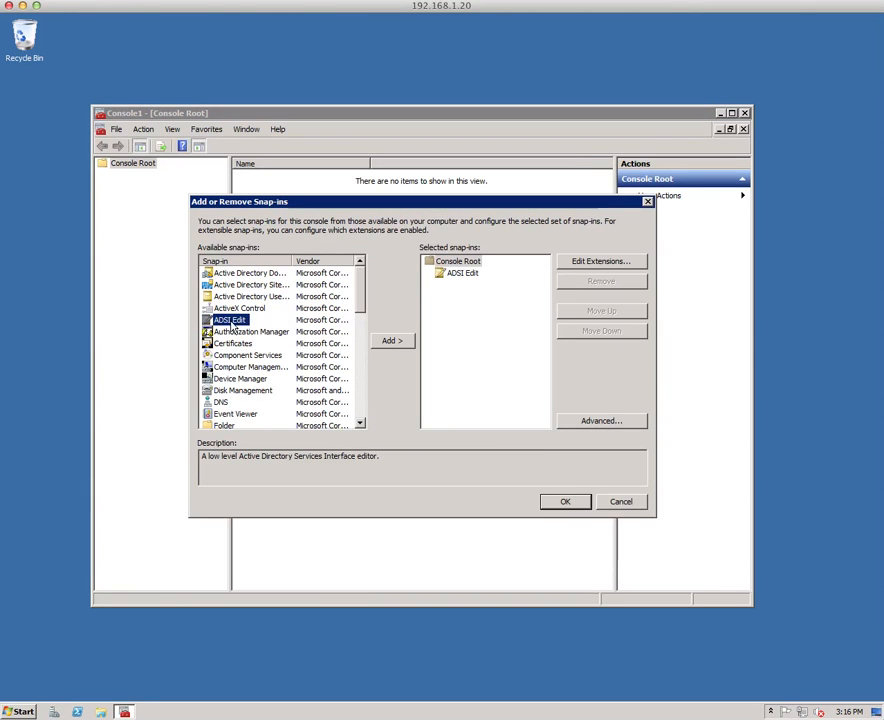
pyautogui.click(574, 503)
# Connect ADSI Edit to the Default naming context on the default domain server.
pyautogui.click(102, 175)
pyautogui.click(147, 177)
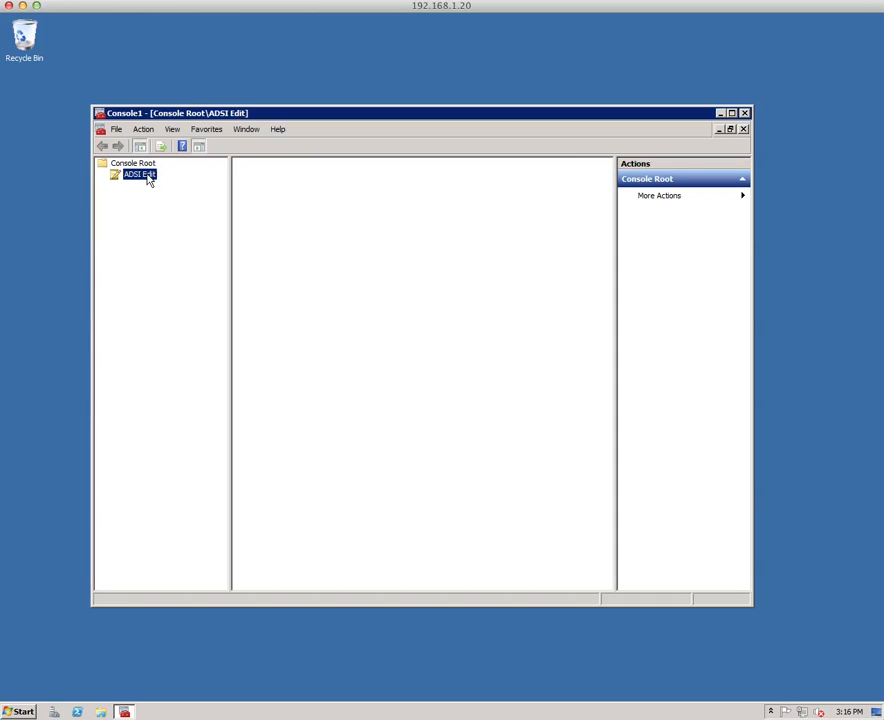
pyautogui.rightClick(146, 176)
pyautogui.click(162, 183)
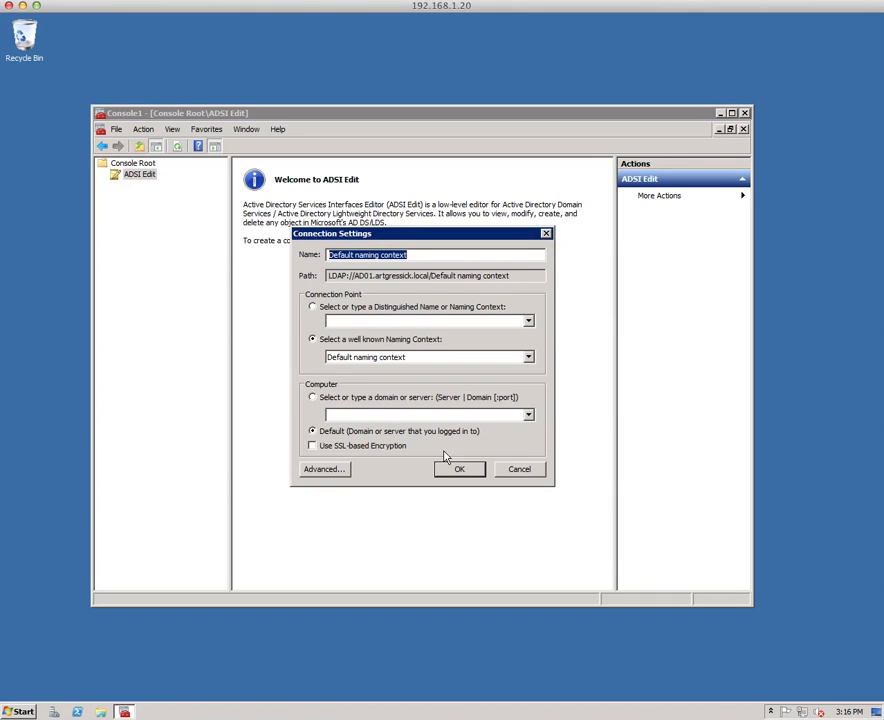
pyautogui.click(464, 472)
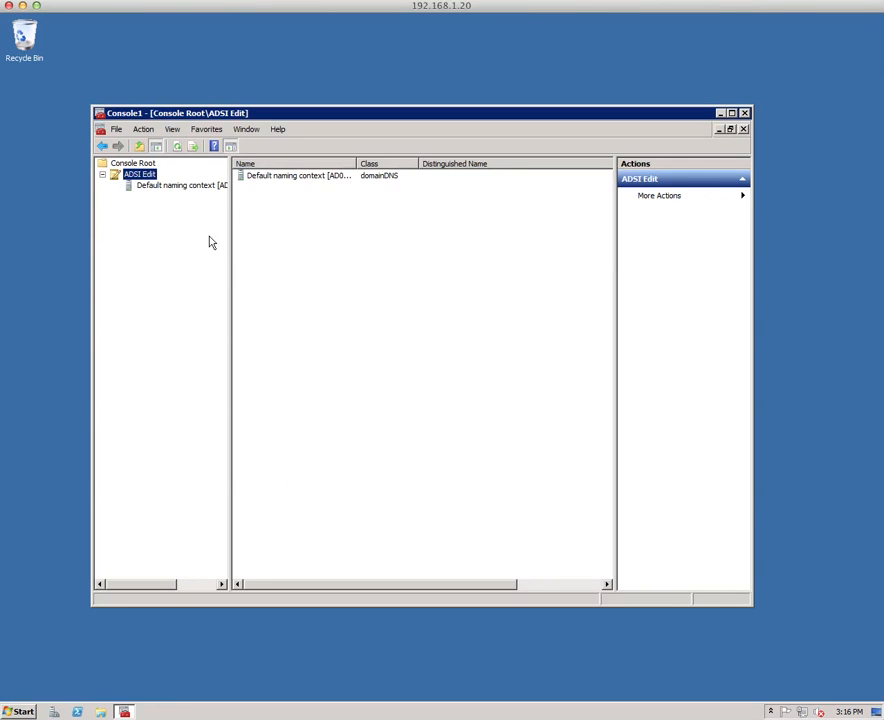
# Expand the Default naming context down to the CN=Users container and maximize the console to read the full distinguished names.
pyautogui.click(129, 186)
pyautogui.click(116, 187)
pyautogui.click(142, 198)
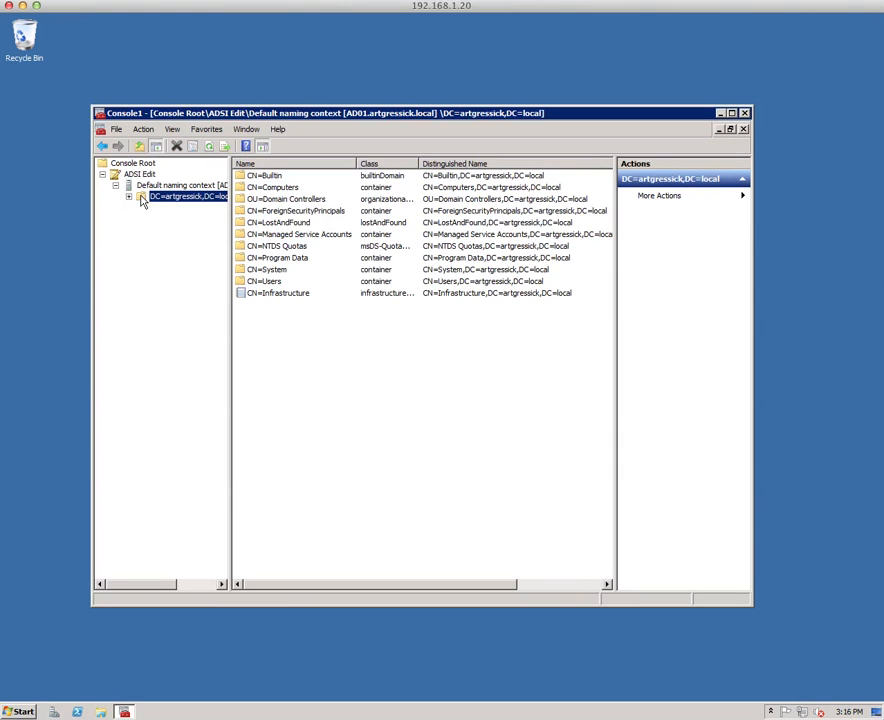
pyautogui.click(128, 198)
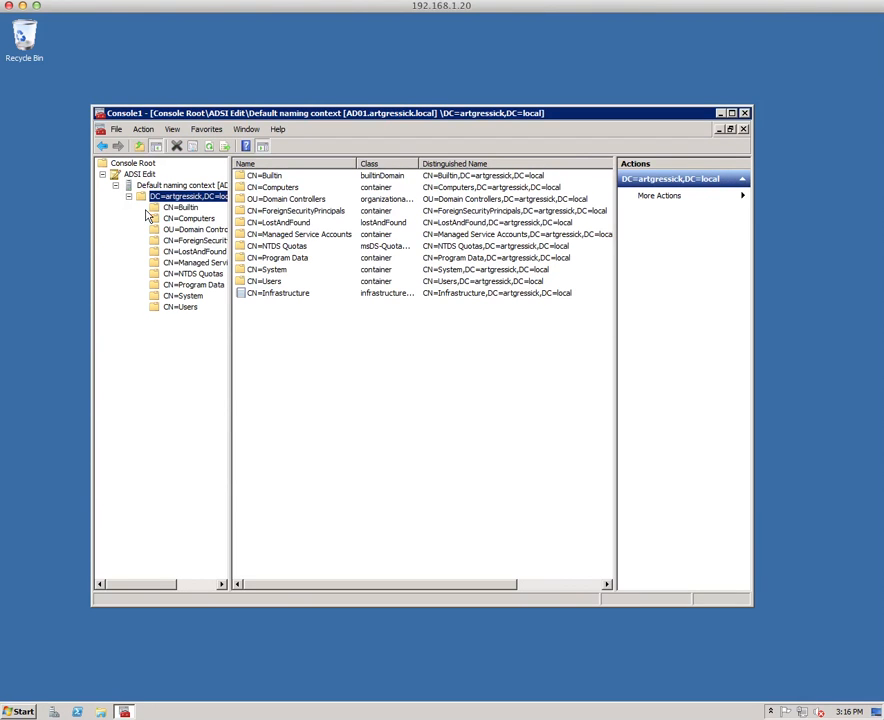
pyautogui.click(179, 308)
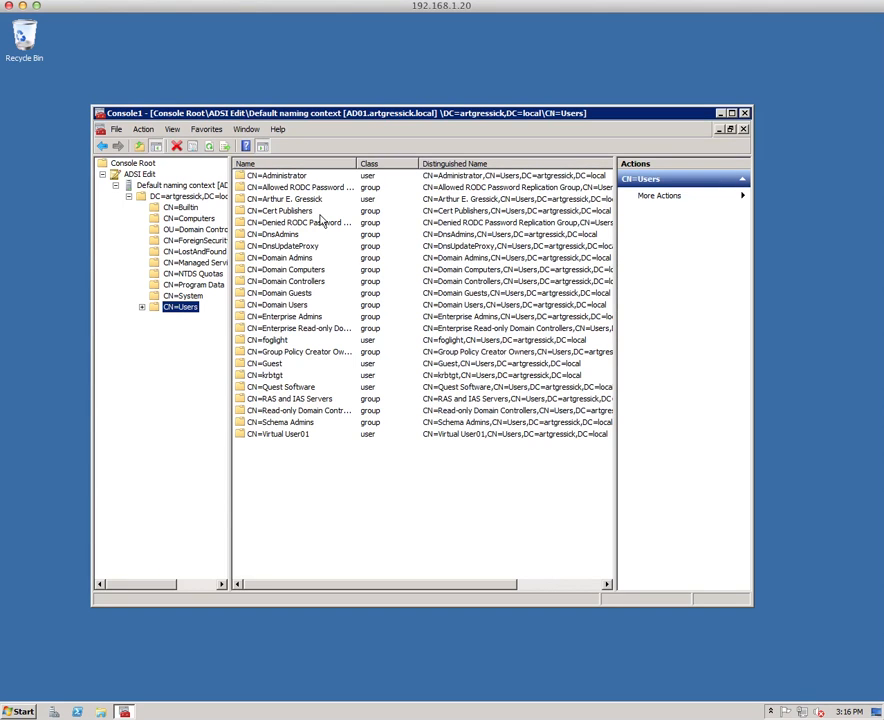
pyautogui.click(285, 176)
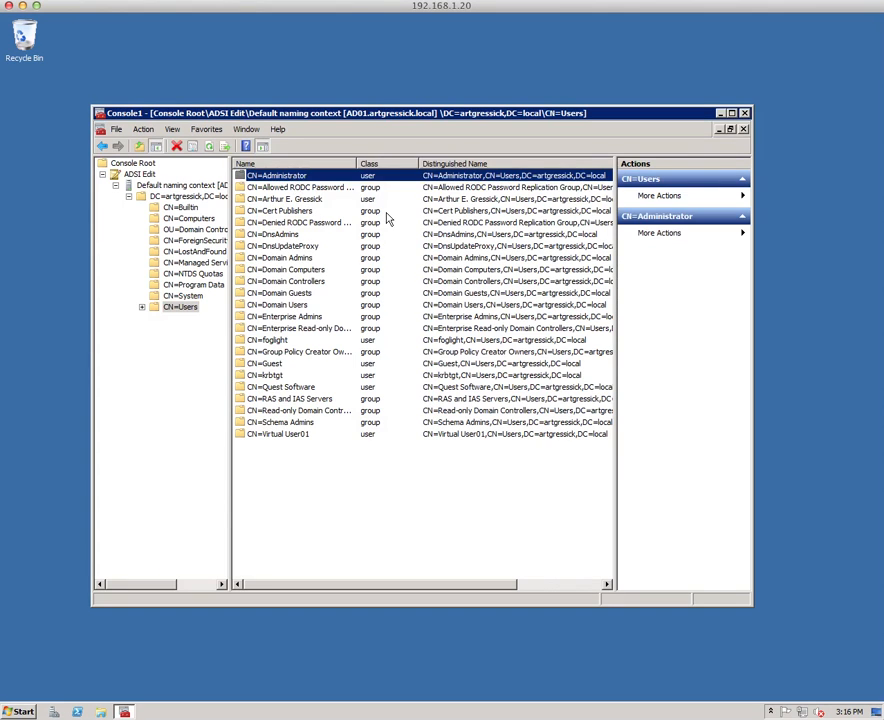
pyautogui.click(732, 114)
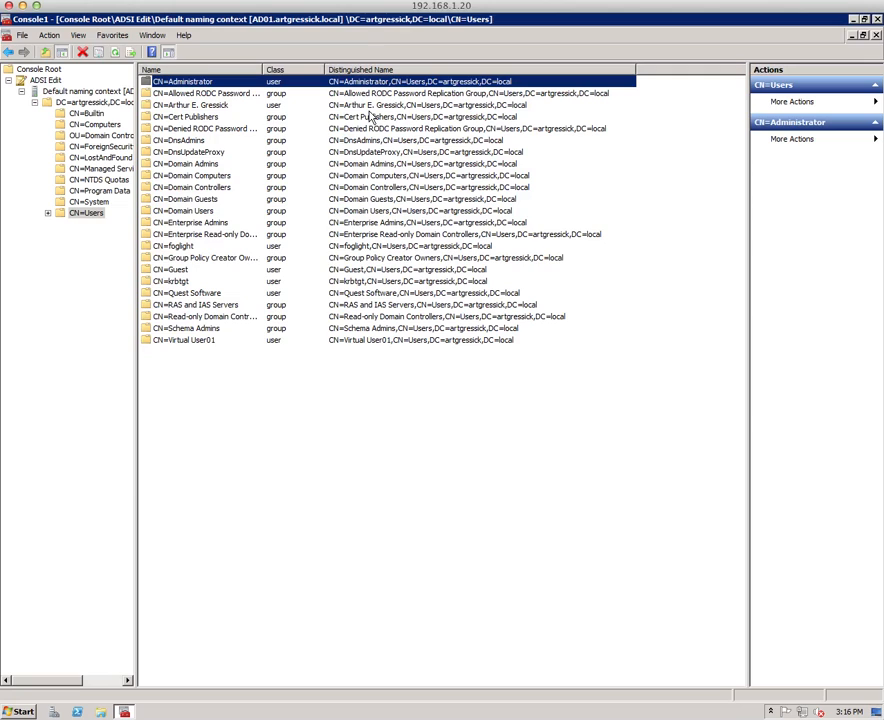
# Copy the distinguishedName attribute value from the properties of the CN=foglight user.
pyautogui.click(275, 247)
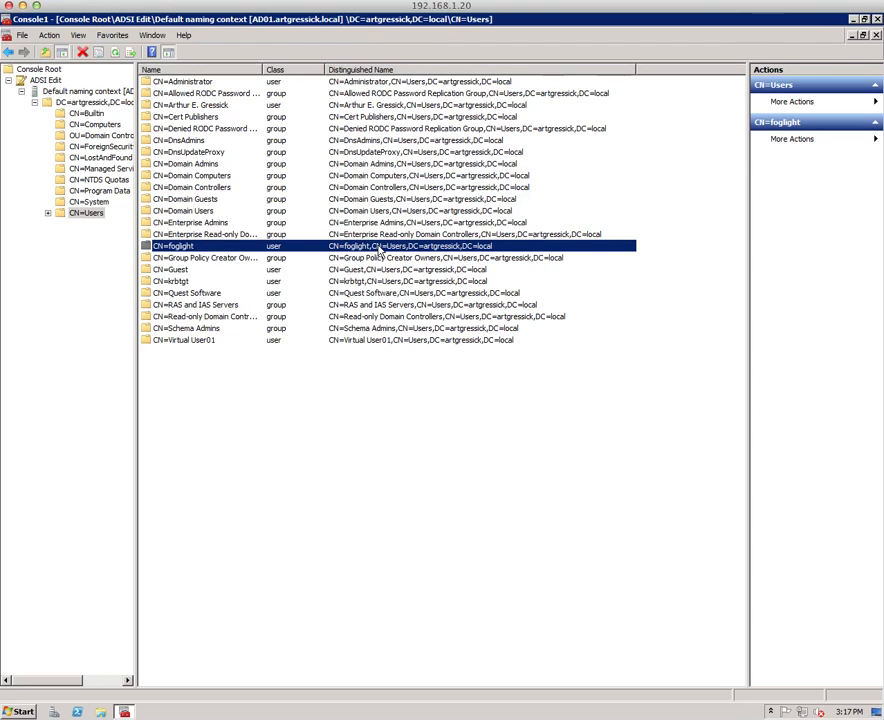
pyautogui.rightClick(476, 248)
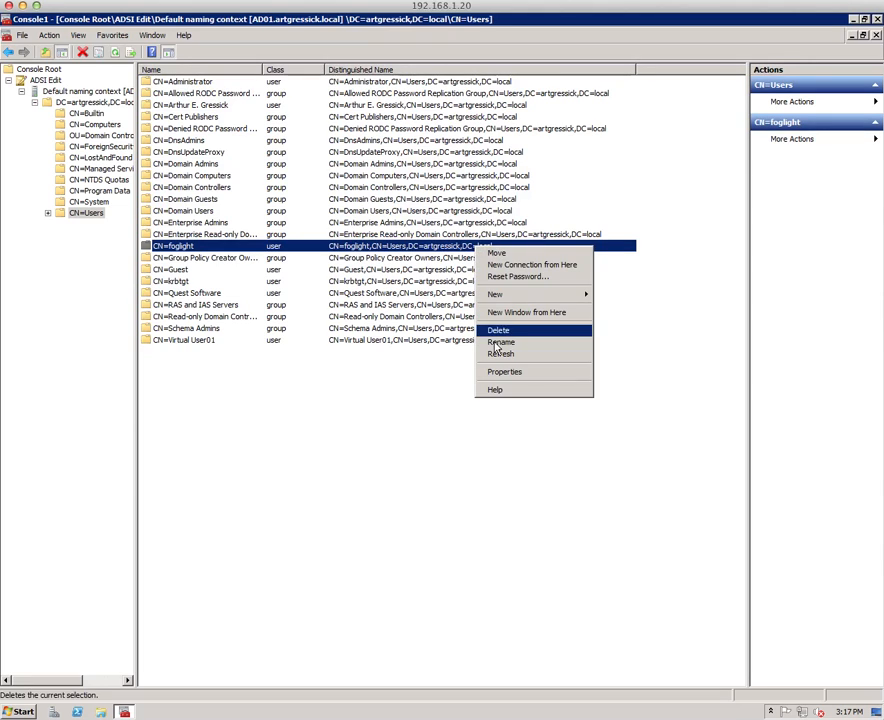
pyautogui.click(513, 372)
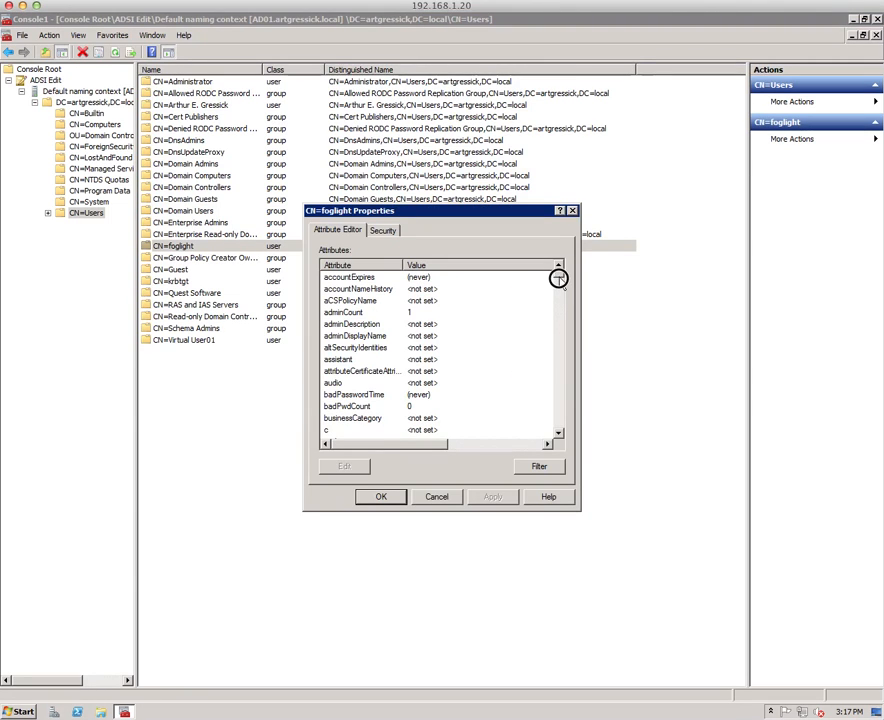
pyautogui.scroll(-12, 558, 285)
pyautogui.scroll(3, 559, 290)
pyautogui.scroll(2, 559, 292)
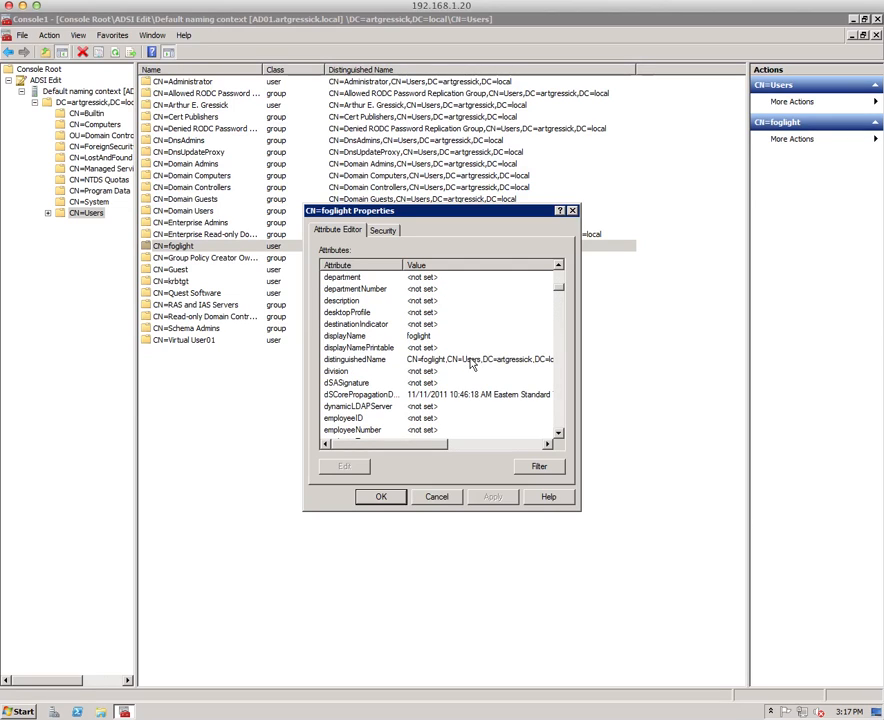
pyautogui.click(471, 362)
pyautogui.click(358, 470)
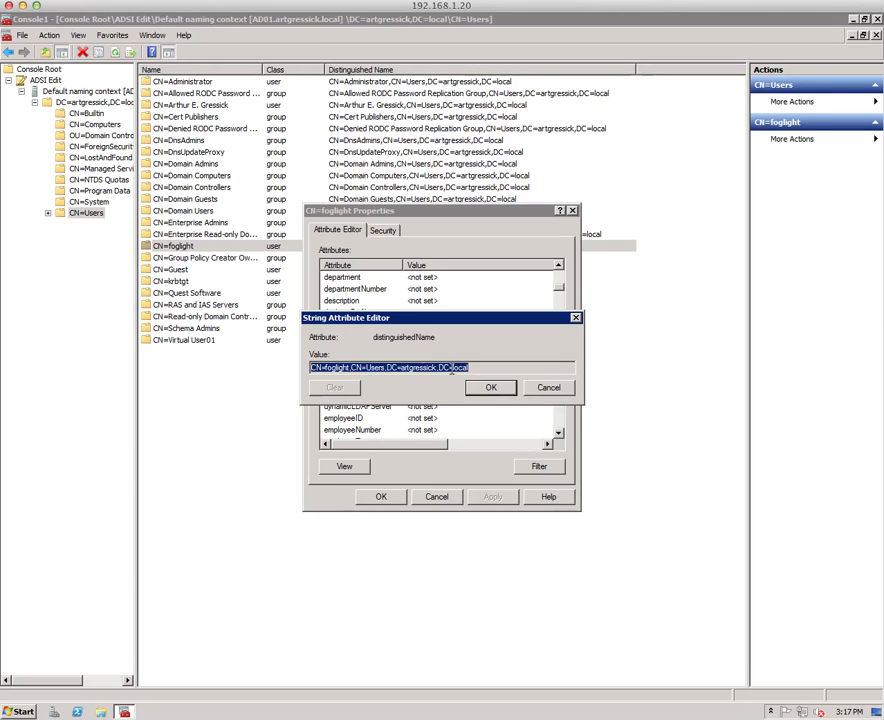
pyautogui.rightClick(452, 369)
pyautogui.click(474, 405)
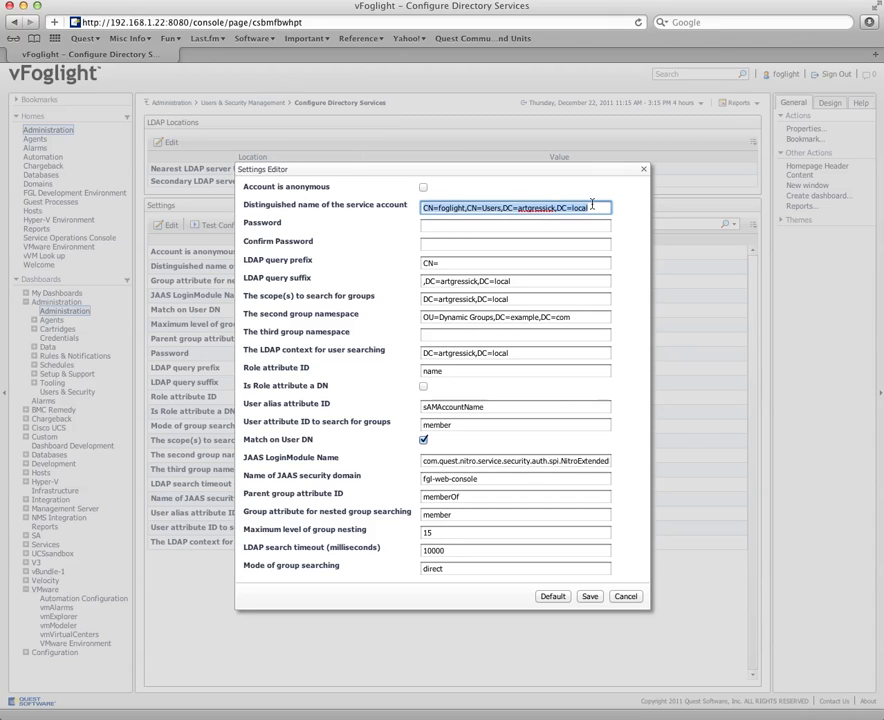
# Review the password, query suffix, second group namespace and user search context fields in vFoglight's settings editor, and close it without saving.
pyautogui.click(484, 225)
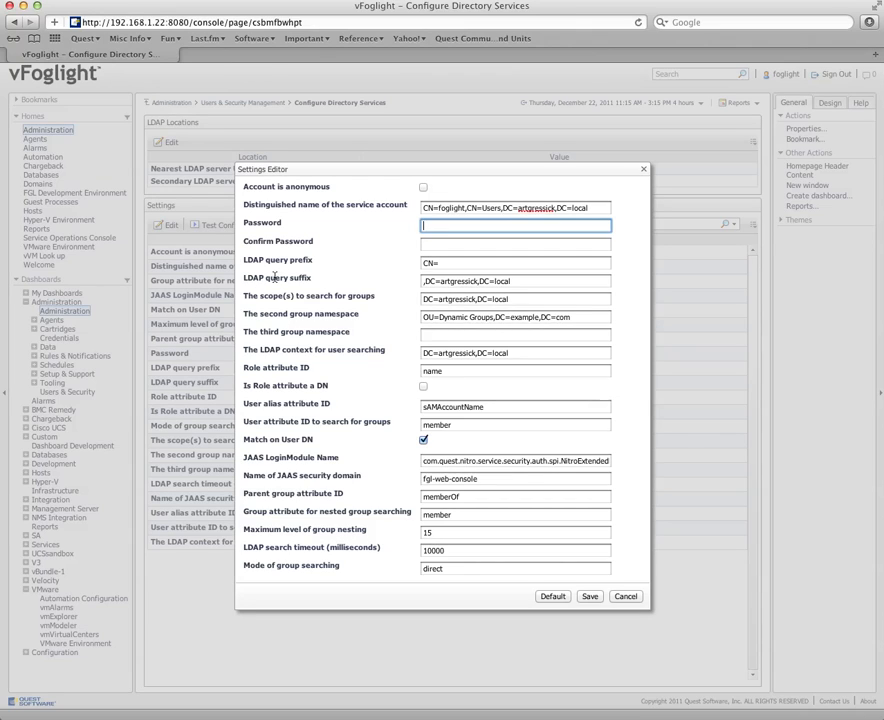
pyautogui.moveTo(504, 207); pyautogui.dragTo(588, 207)
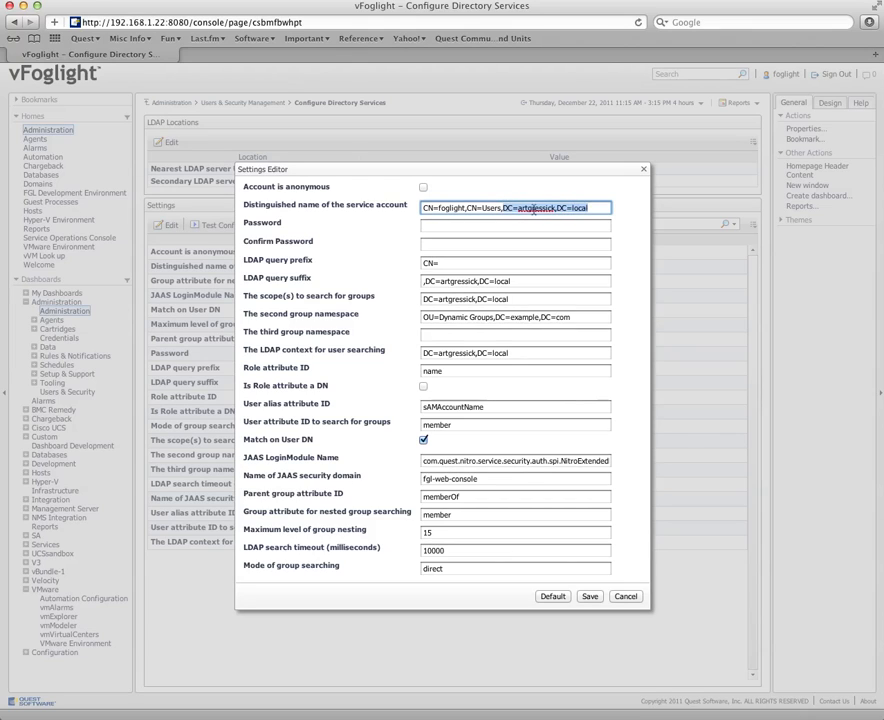
pyautogui.click(422, 281)
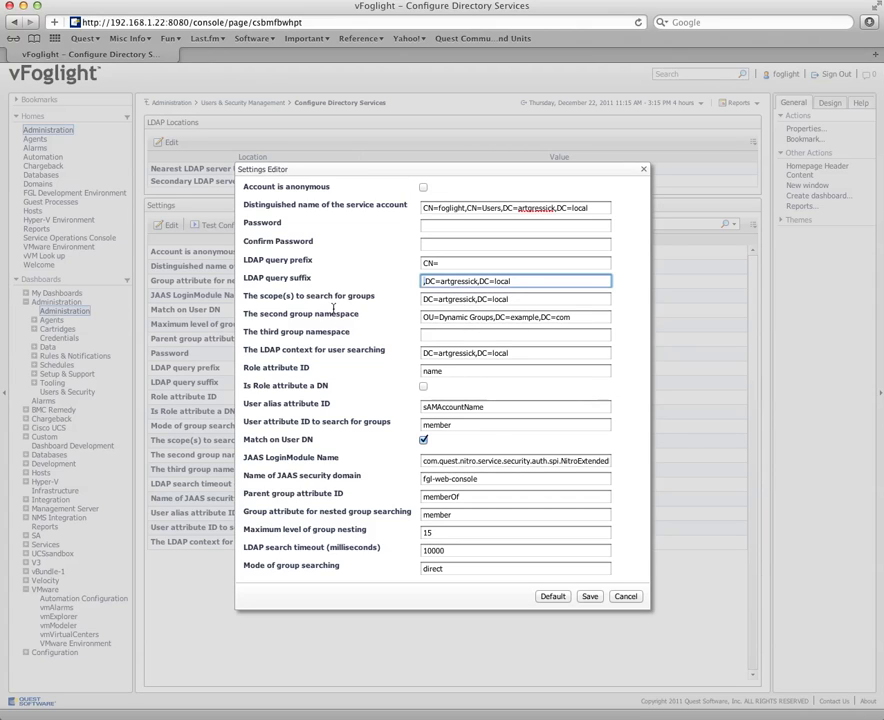
pyautogui.doubleClick(562, 317)
pyautogui.moveTo(534, 317); pyautogui.dragTo(420, 317)
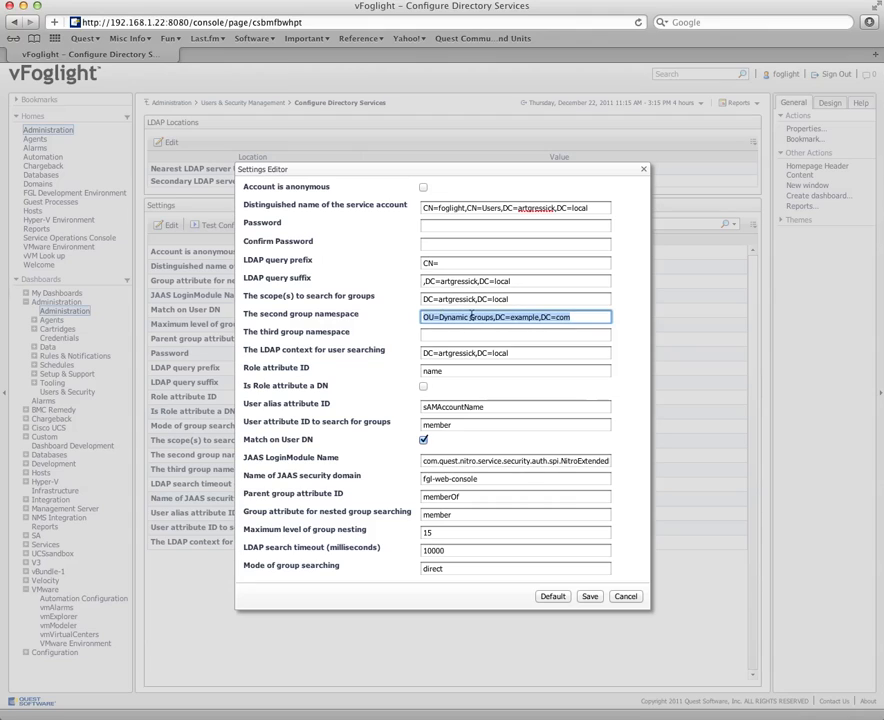
pyautogui.moveTo(515, 352); pyautogui.dragTo(418, 356)
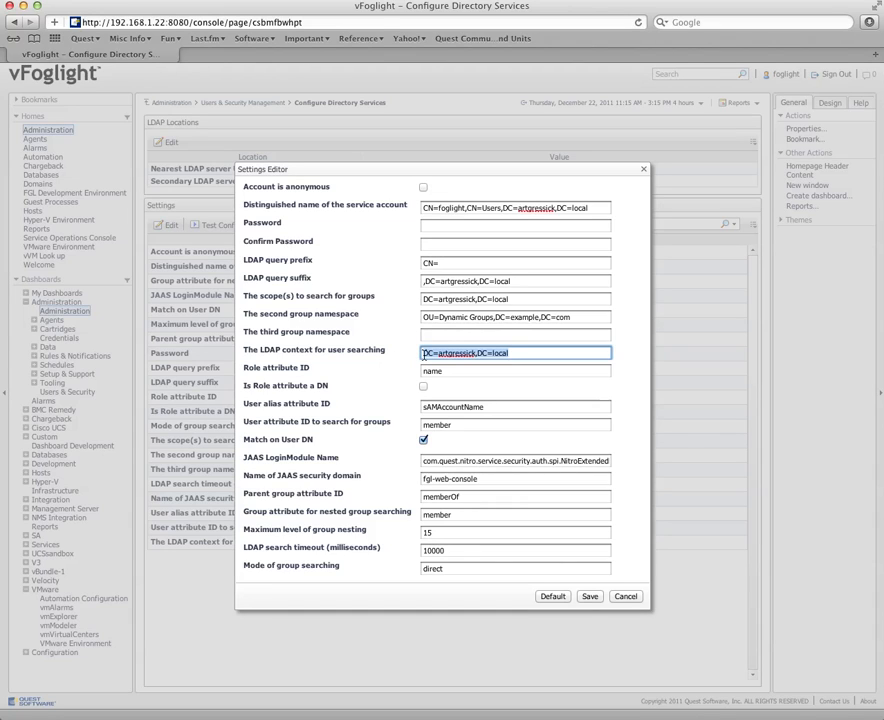
pyautogui.click(423, 353)
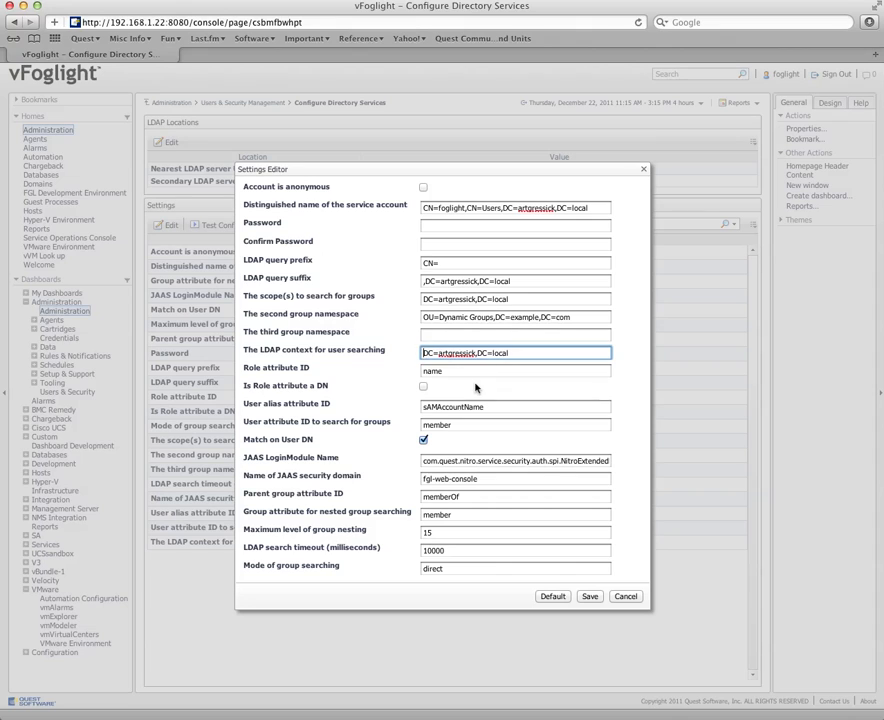
pyautogui.click(626, 596)
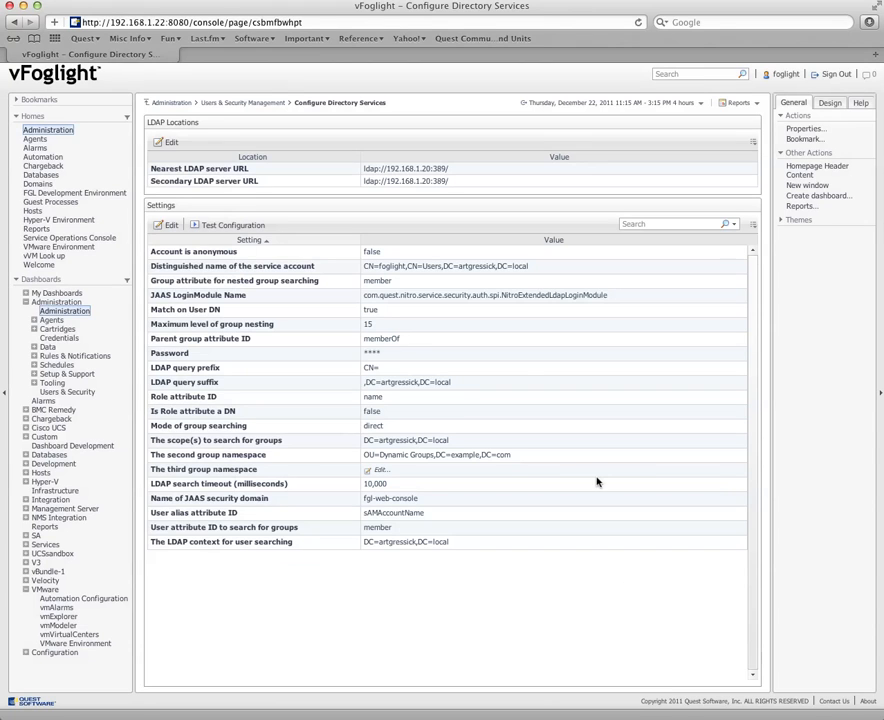
# Test the directory services configuration with the username foglight and examine the test result.
pyautogui.click(256, 228)
pyautogui.click(407, 394)
pyautogui.write('fogli')
pyautogui.click(521, 422)
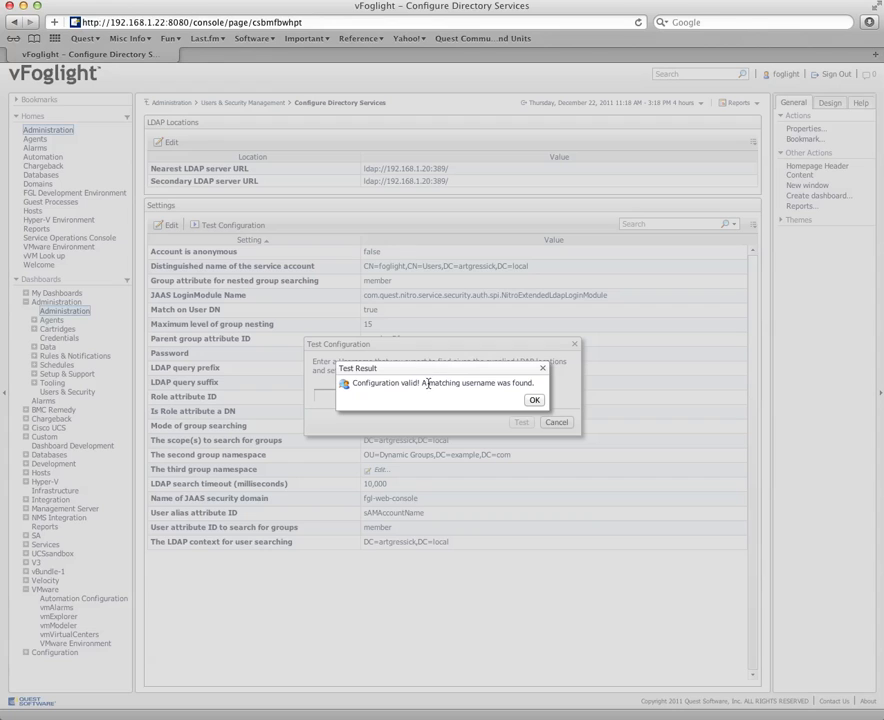
pyautogui.moveTo(422, 381); pyautogui.dragTo(531, 382)
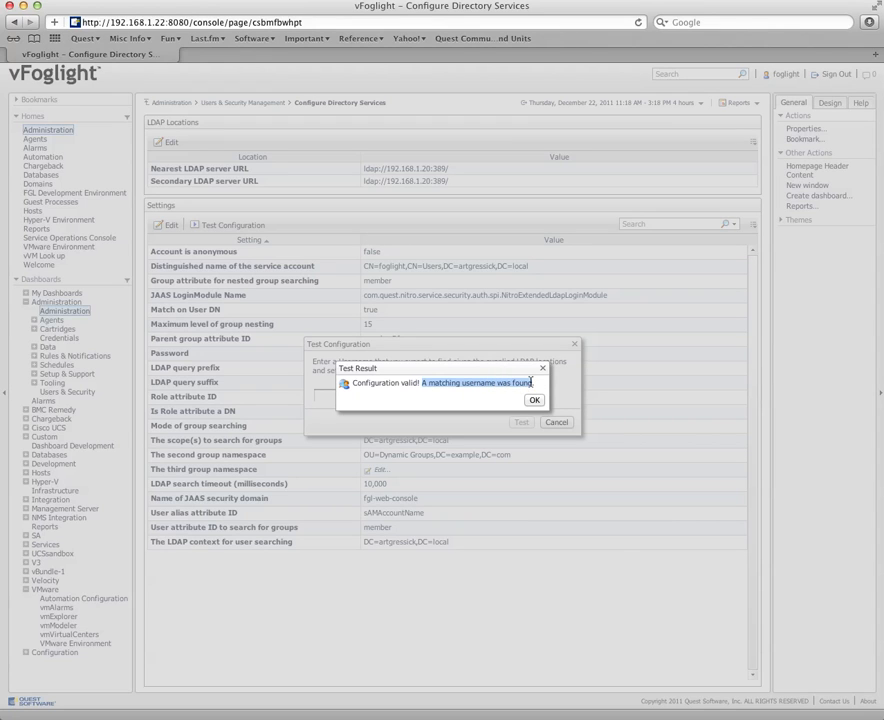
# Dismiss the test result and the configuration test dialog, and sign out of the current console session.
pyautogui.click(535, 401)
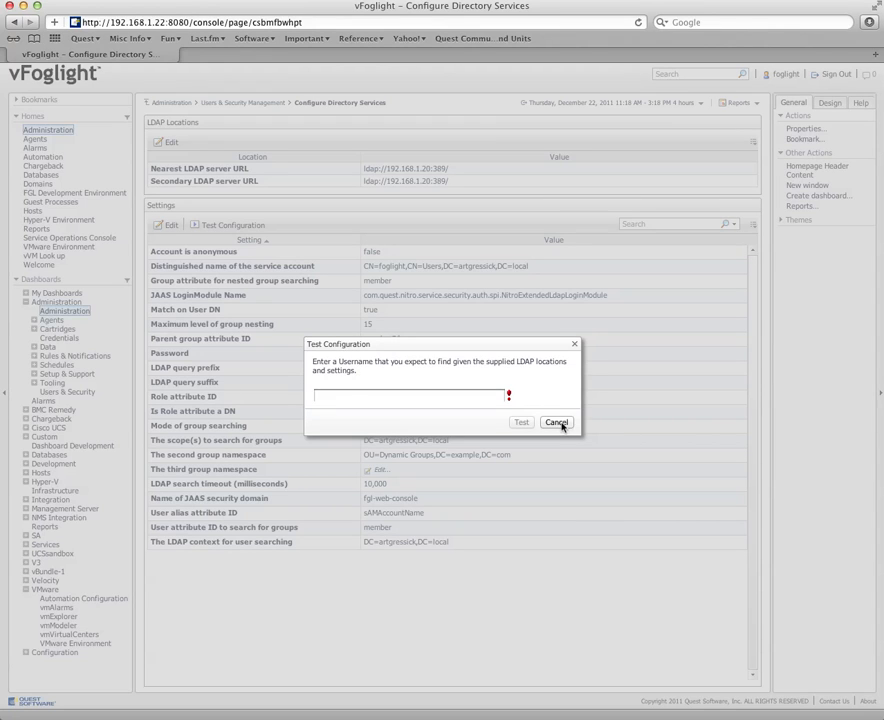
pyautogui.click(557, 422)
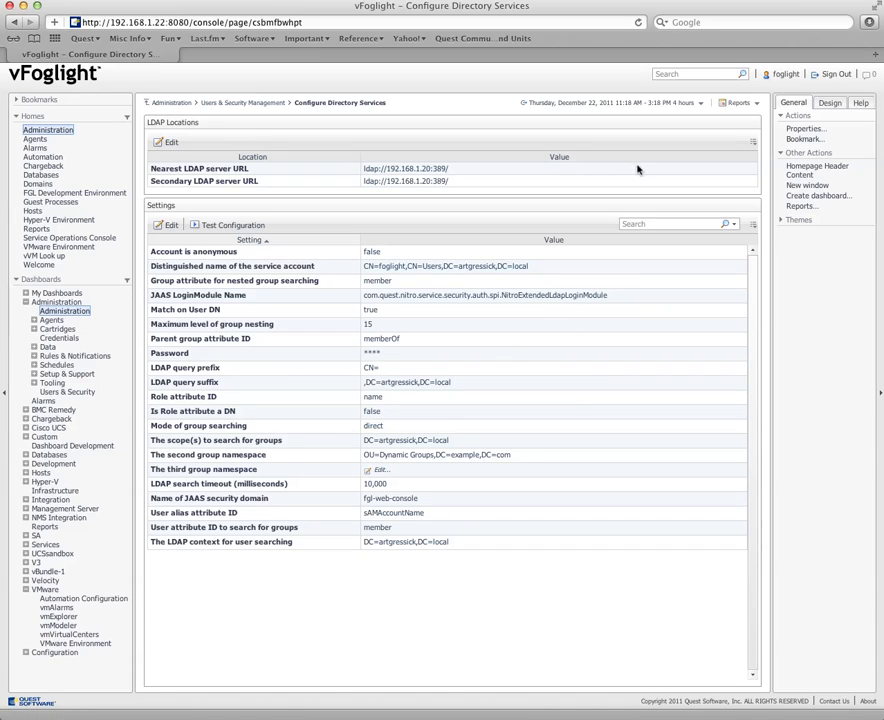
pyautogui.click(826, 78)
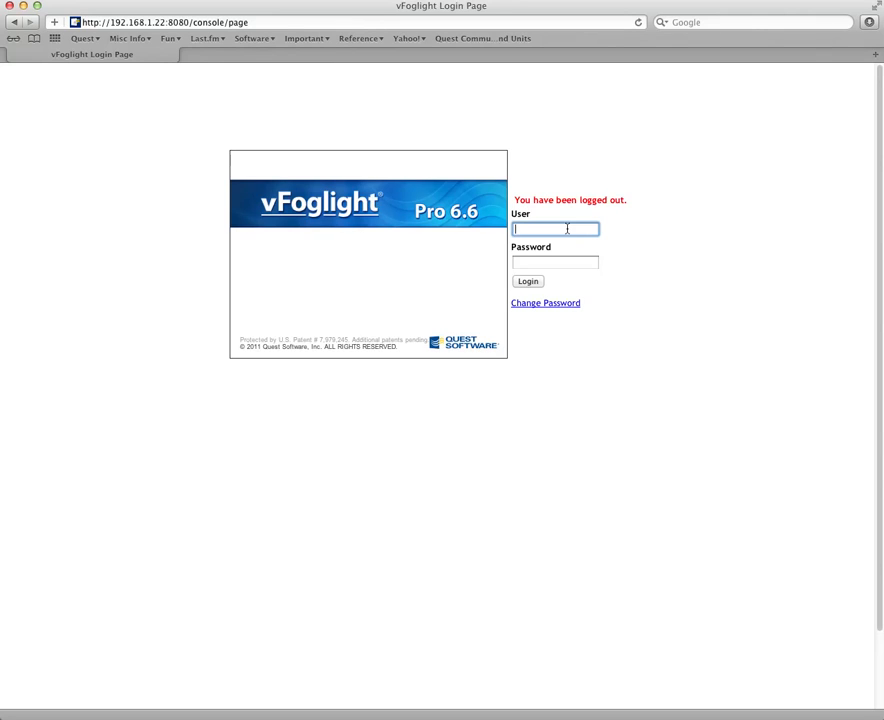
# Log in to the console with the Active Directory user administrator and the account password.
pyautogui.write('administrator')
pyautogui.press('Tab')
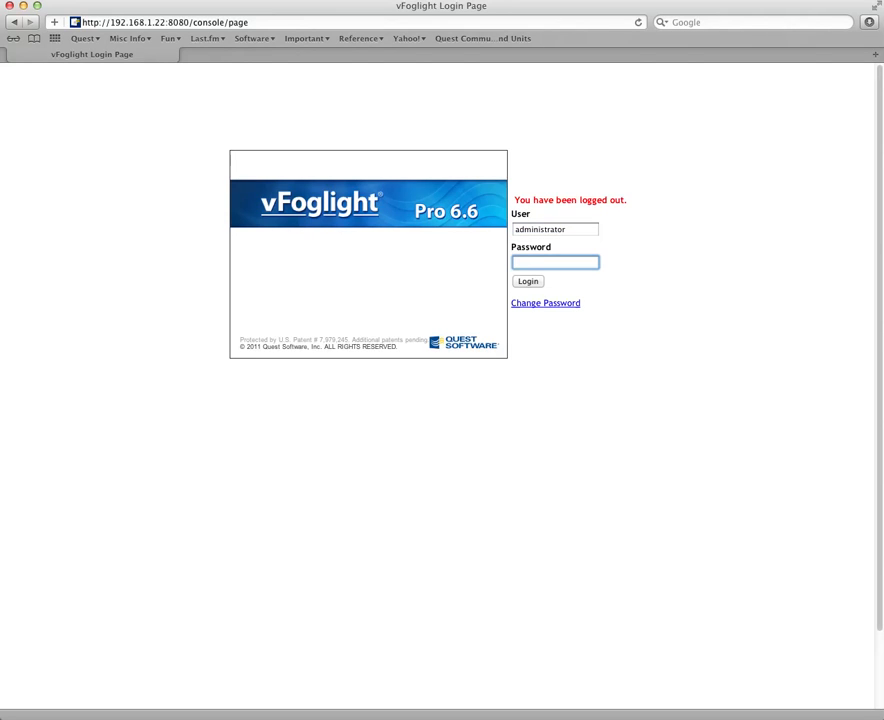
pyautogui.write('foglig')
pyautogui.click(528, 282)
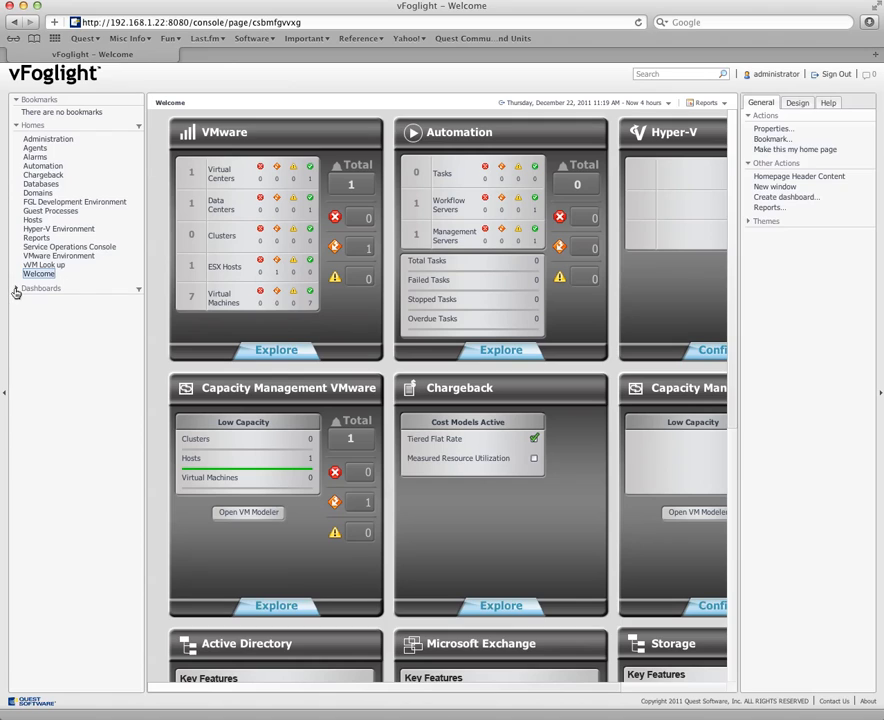
# Open the user, group and role management page within Users & Security Management from the Administration dashboard.
pyautogui.click(15, 289)
pyautogui.click(26, 302)
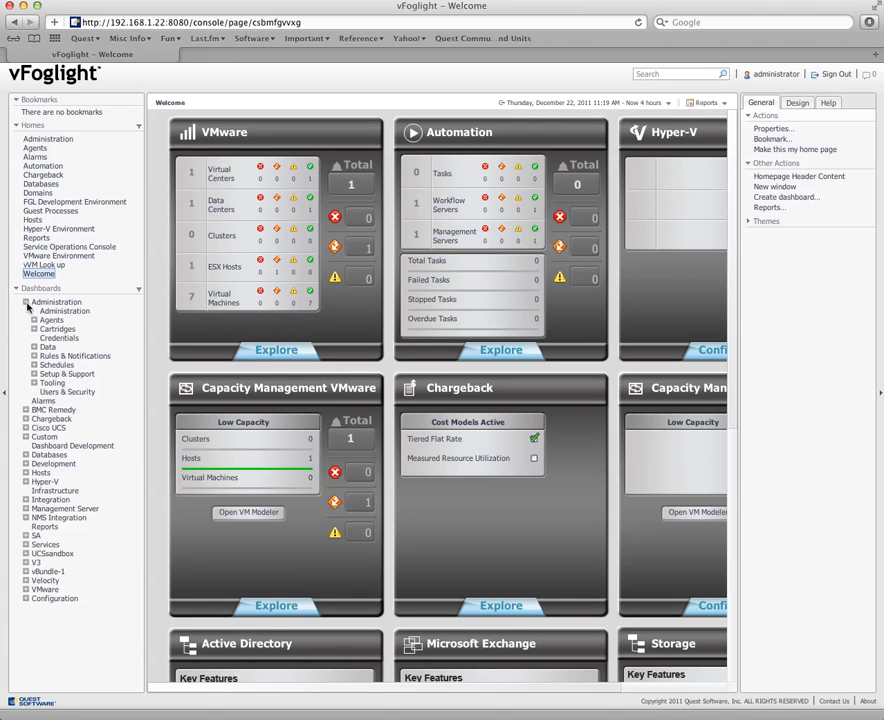
pyautogui.click(64, 311)
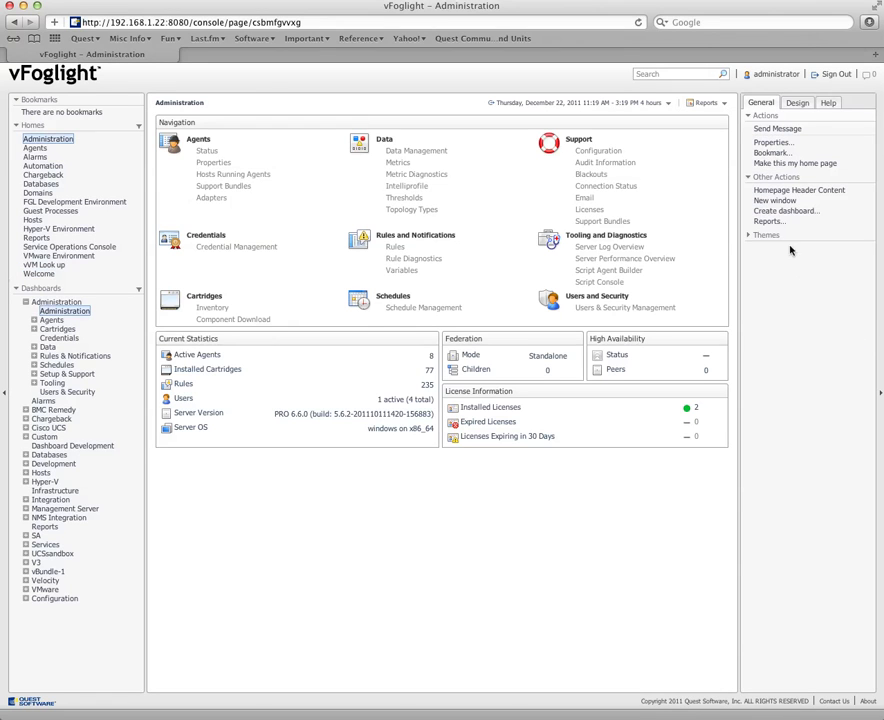
pyautogui.click(625, 308)
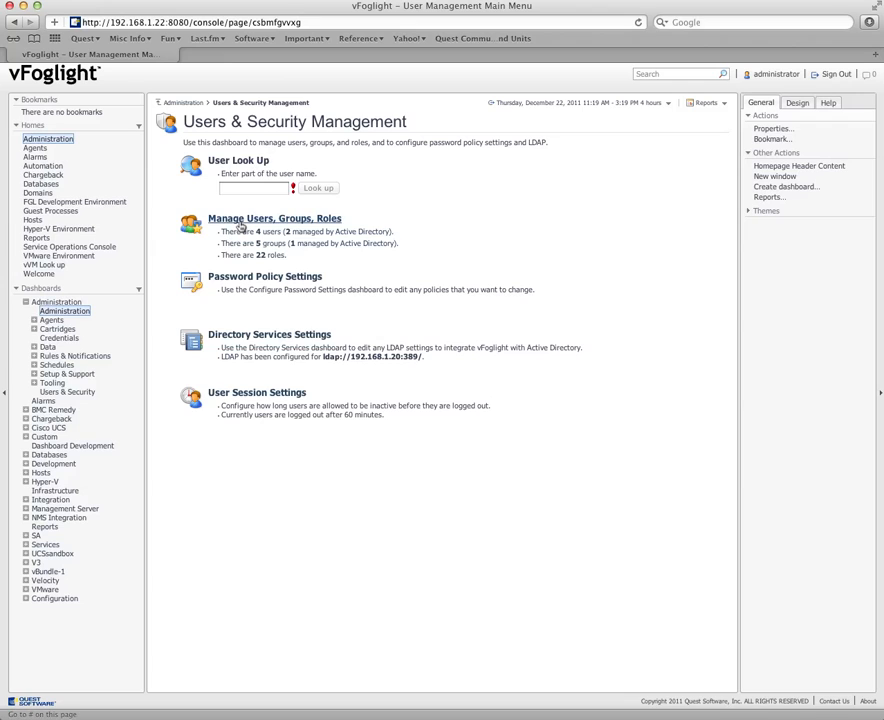
pyautogui.click(247, 226)
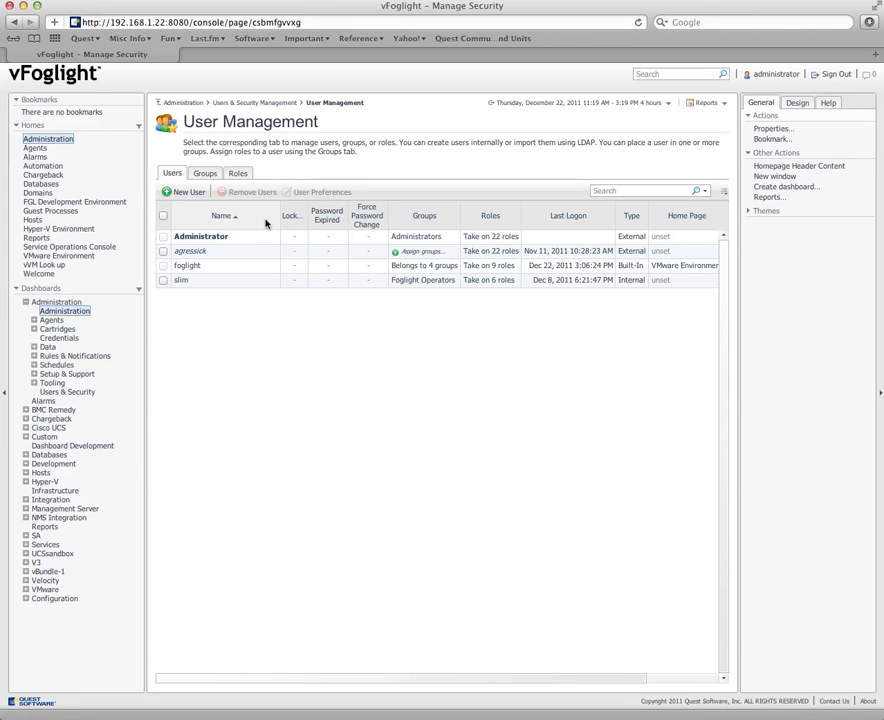
# Review the user groups and the LDAP group visibility settings, and close the settings without saving.
pyautogui.click(209, 174)
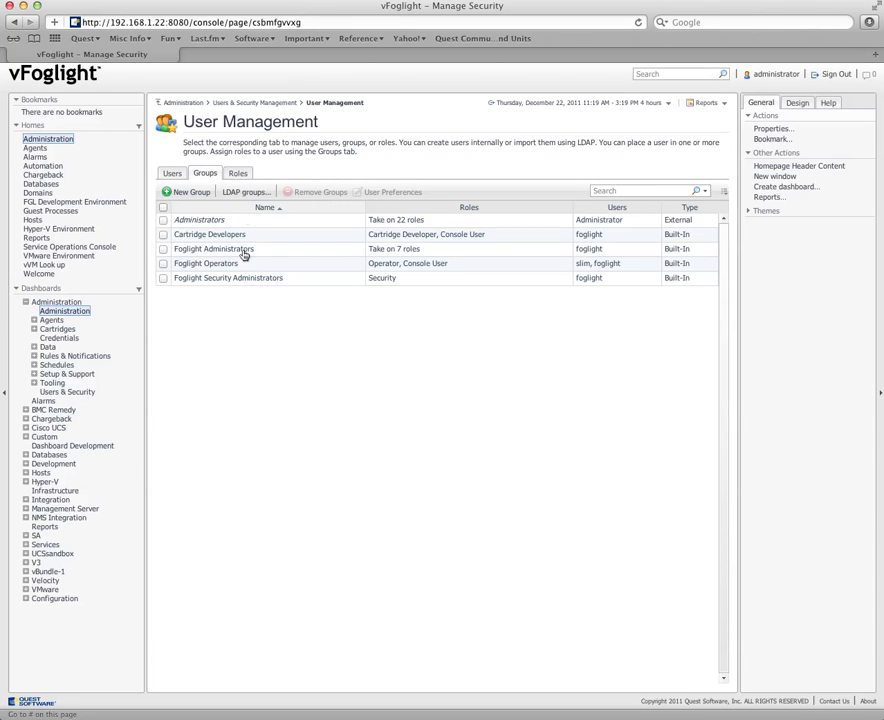
pyautogui.click(244, 193)
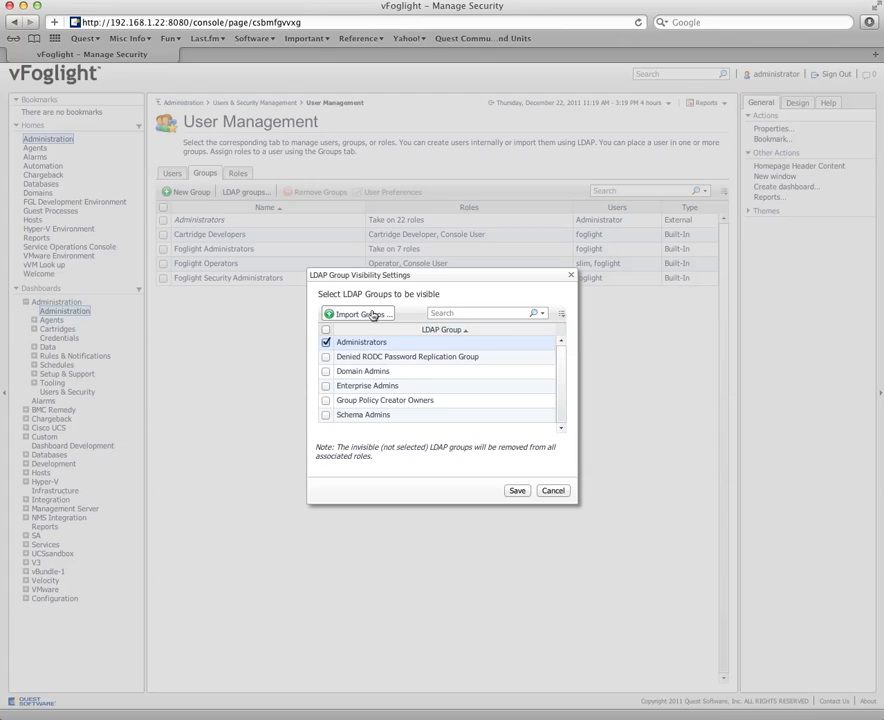
pyautogui.click(563, 367)
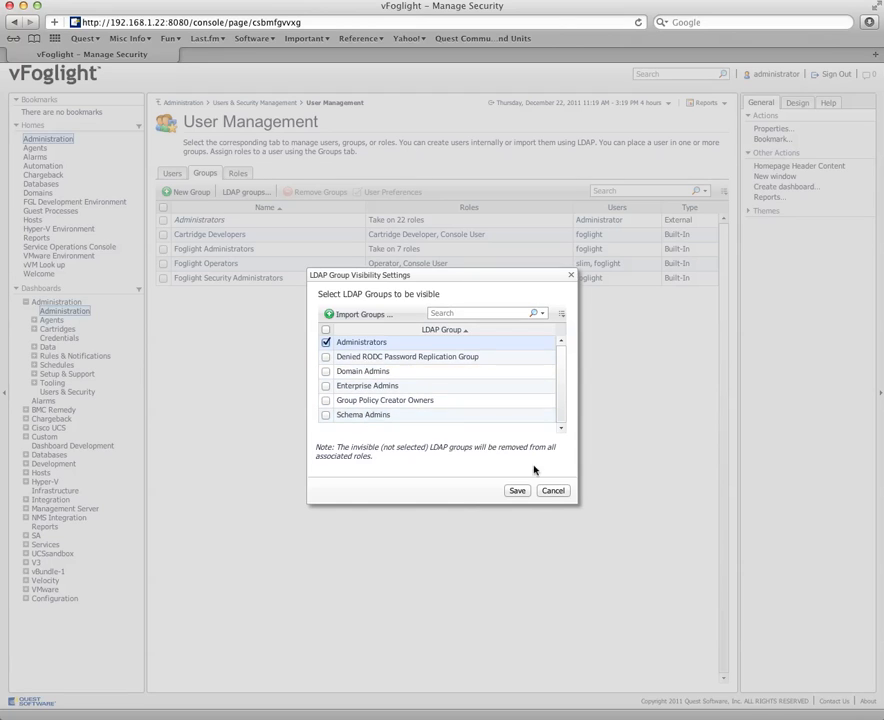
pyautogui.click(553, 491)
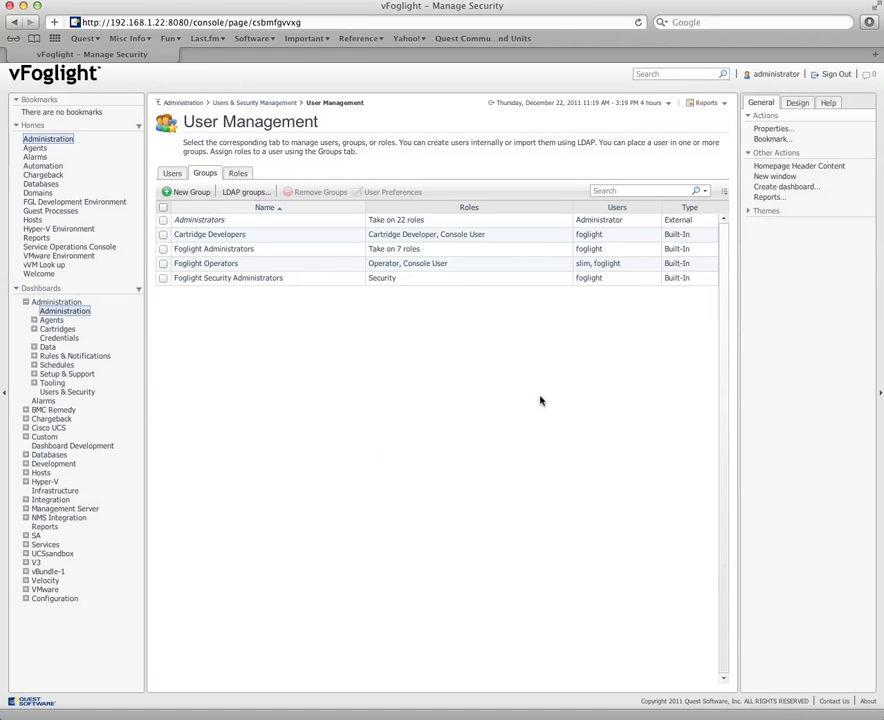